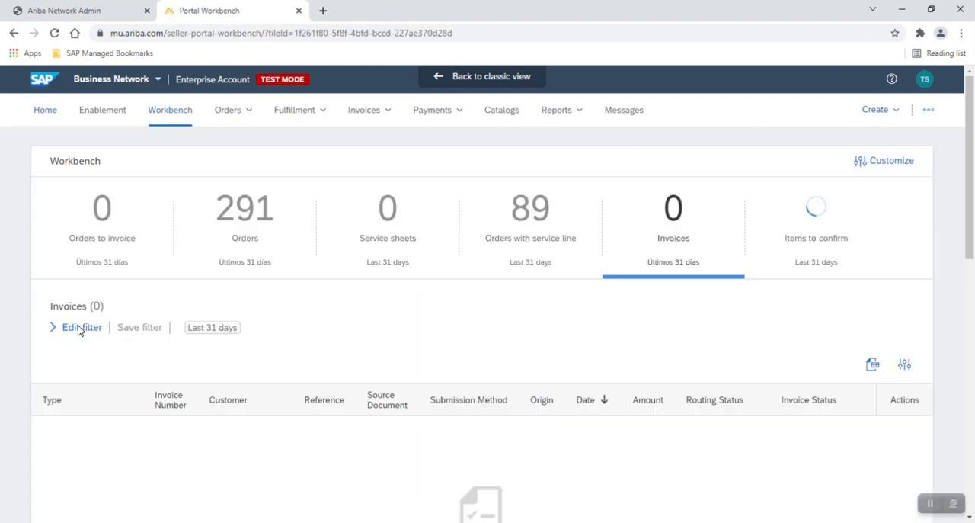
# Filter the workbench invoices by a creation date of Last 365 days.
pyautogui.click(77, 329)
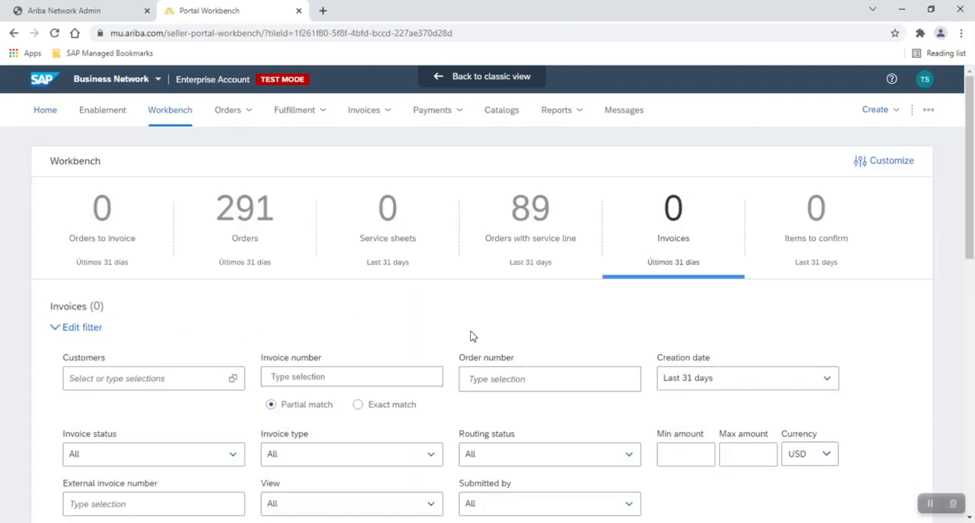
pyautogui.scroll(-1, 470, 336)
pyautogui.click(828, 315)
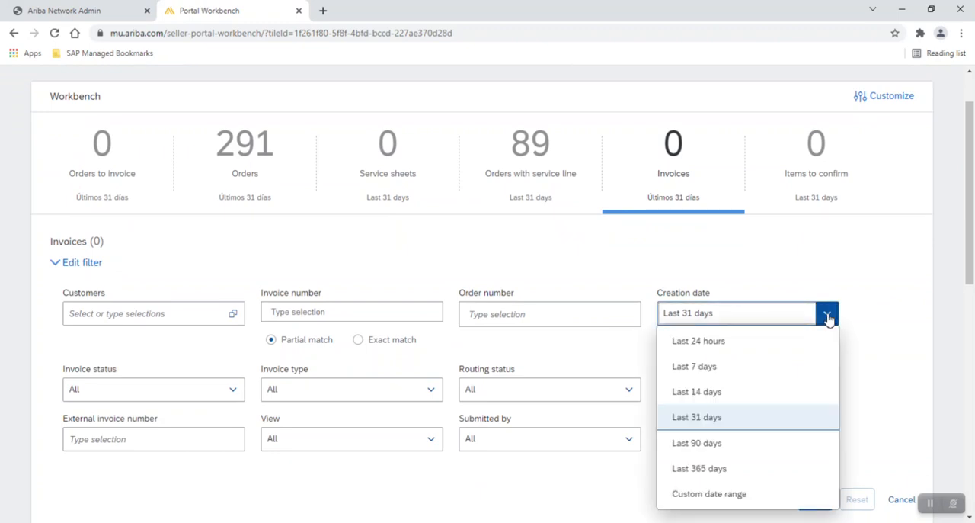
pyautogui.click(726, 467)
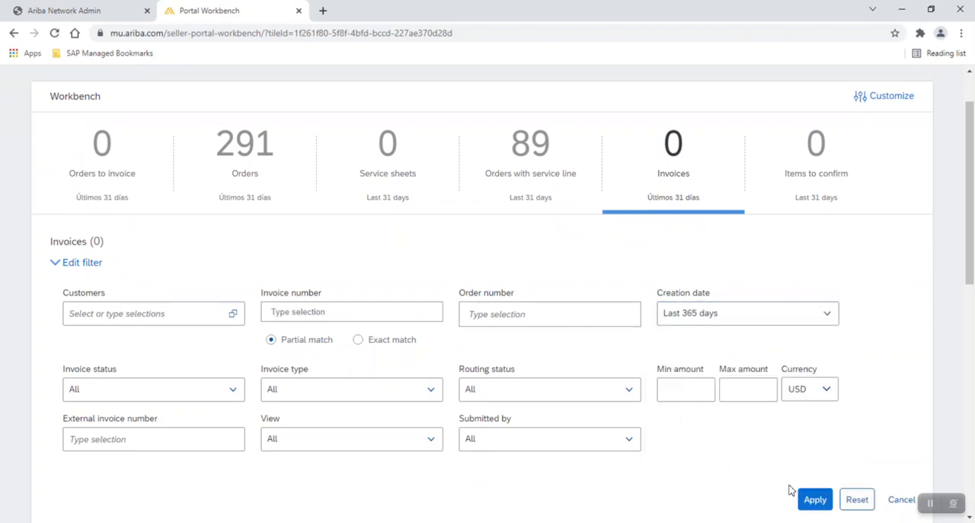
pyautogui.click(814, 499)
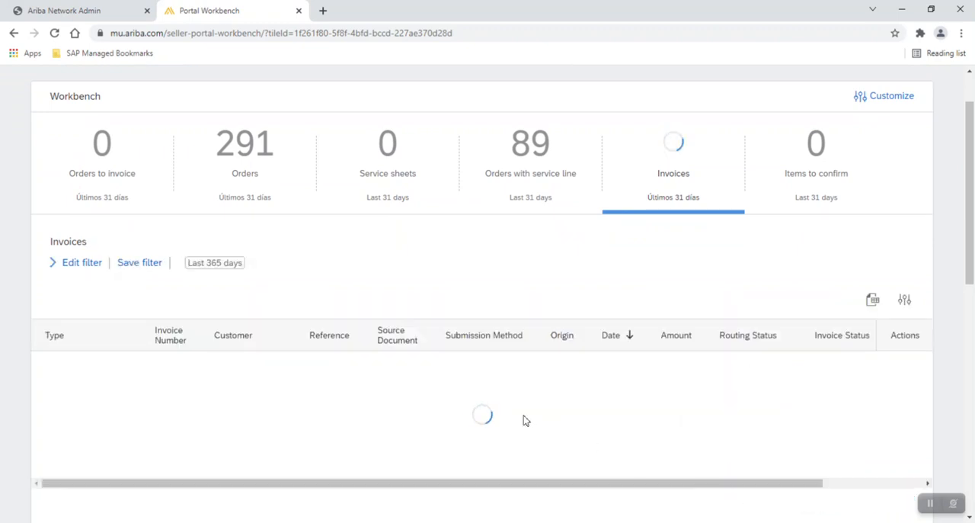
# Open invoice I104033/12100271 and start a line-item credit memo for it with the number CMEM123.
pyautogui.scroll(-1, 523, 419)
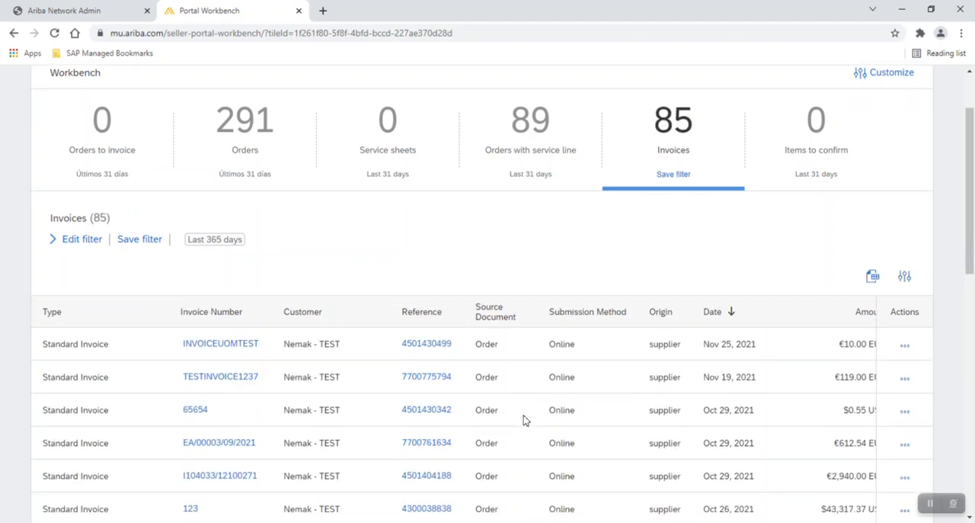
pyautogui.scroll(-3, 524, 420)
pyautogui.scroll(-2, 518, 419)
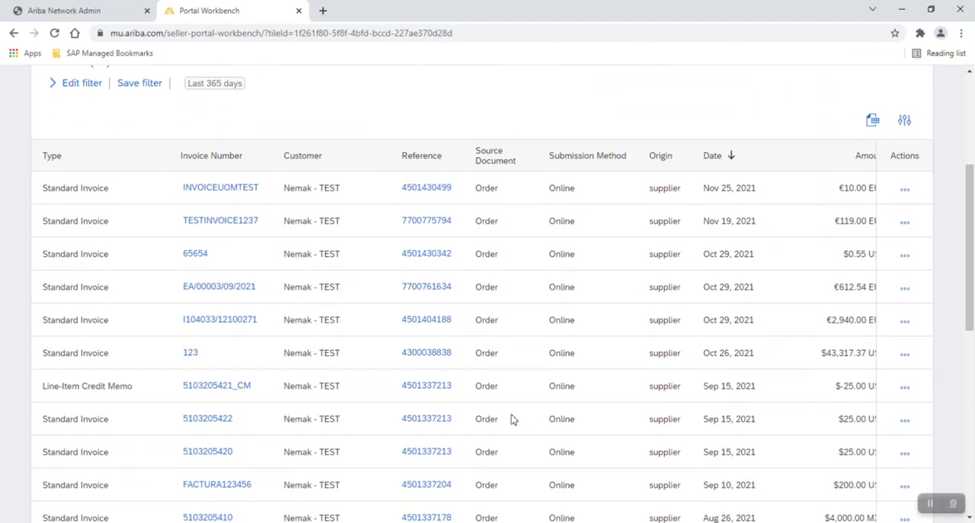
pyautogui.click(224, 324)
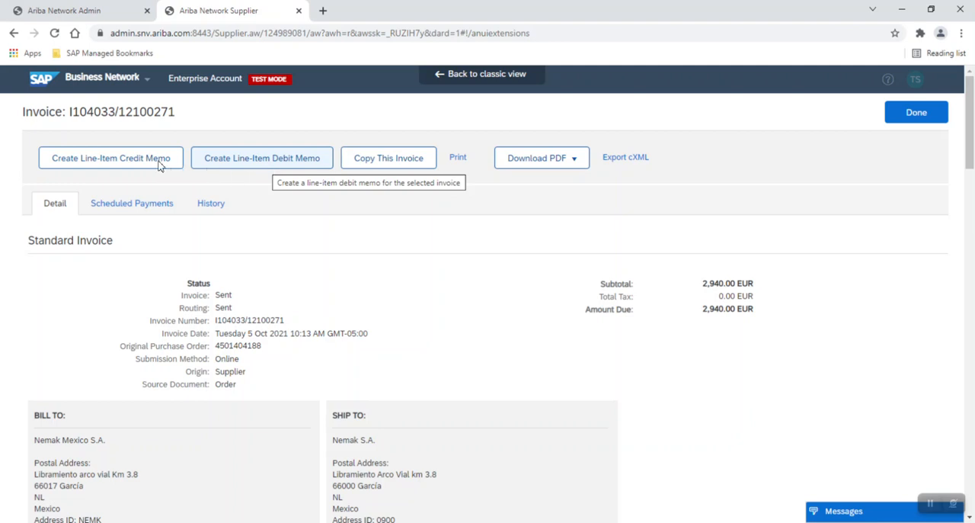
pyautogui.click(110, 166)
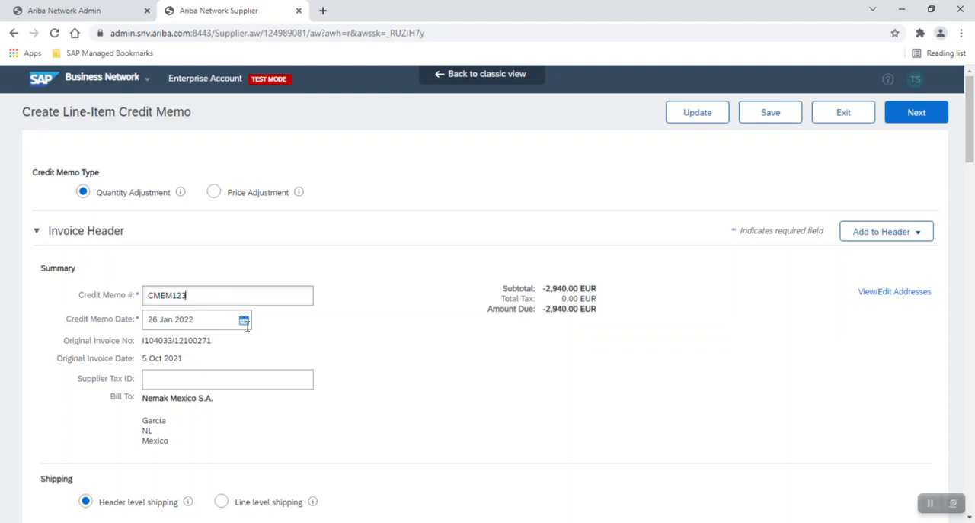
# Review the credit memo form's header, shipping, additional fields, tax exchange rate, comment and line item sections.
pyautogui.scroll(-2, 340, 345)
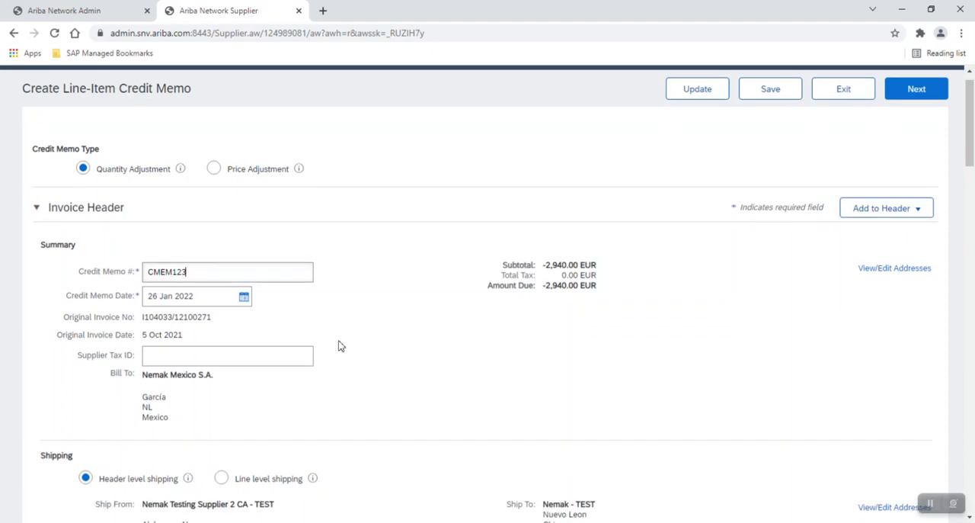
pyautogui.scroll(-3, 340, 345)
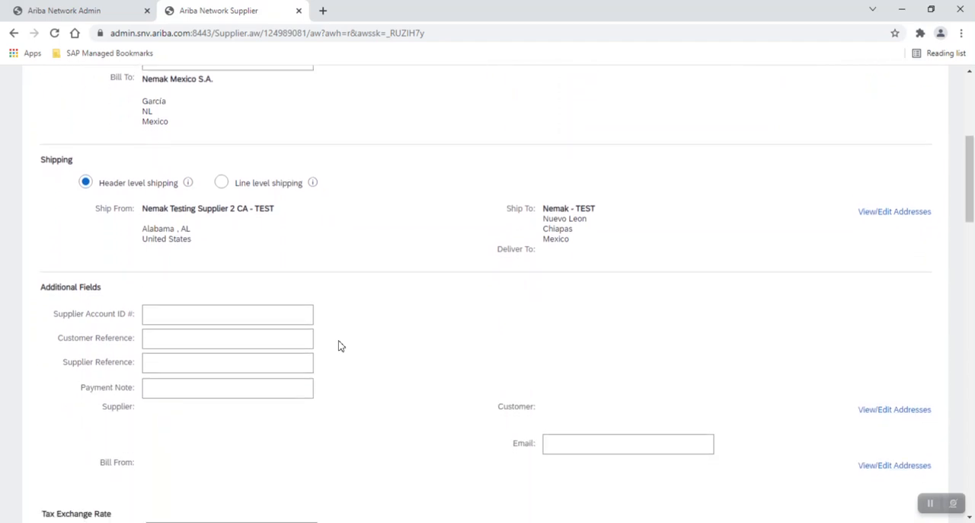
pyautogui.scroll(-1, 341, 346)
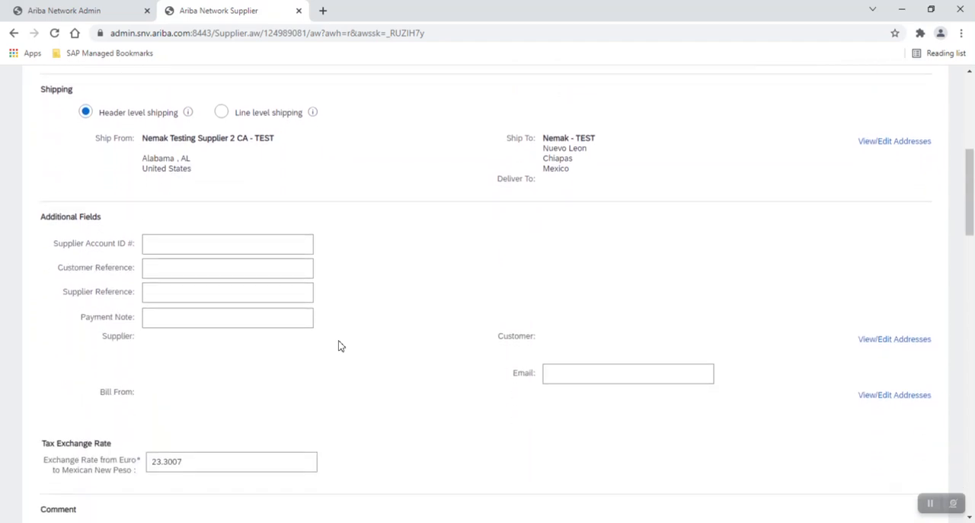
pyautogui.scroll(-1, 340, 346)
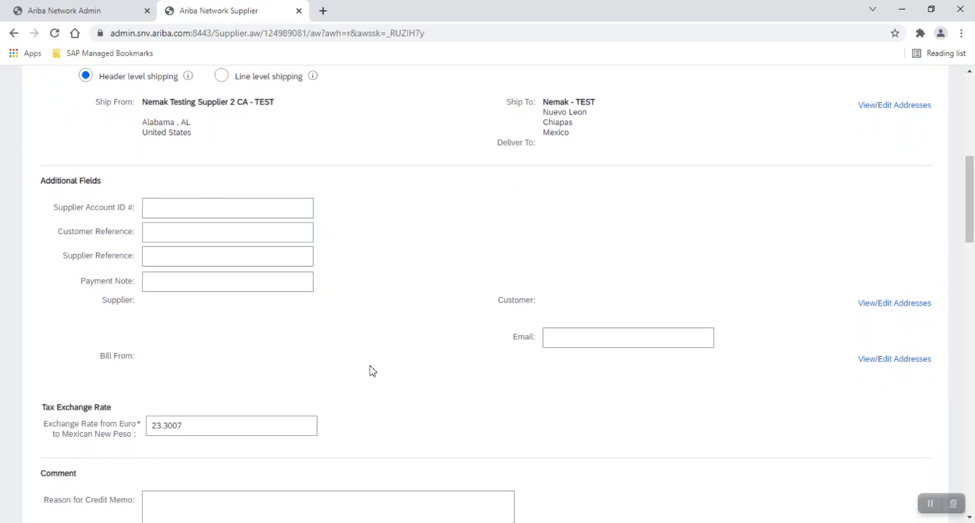
pyautogui.scroll(-2, 372, 370)
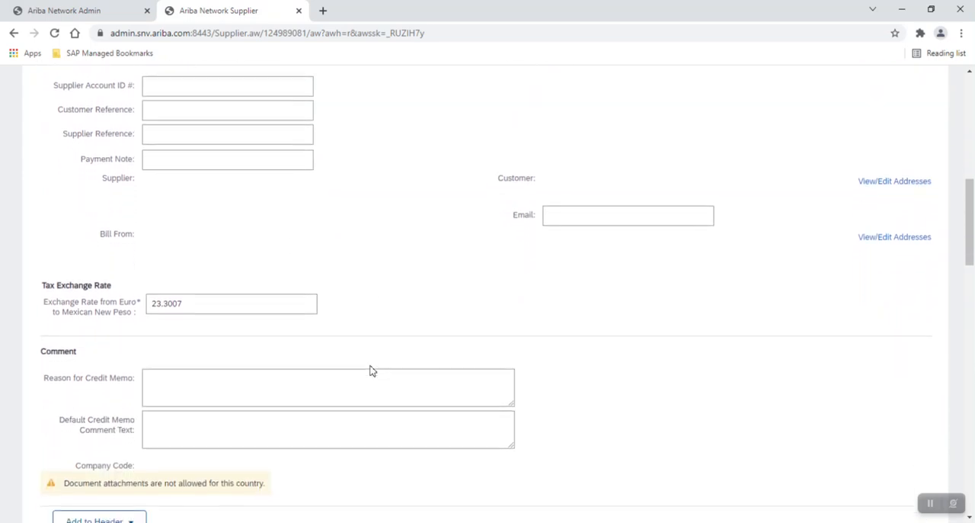
pyautogui.scroll(-2, 371, 369)
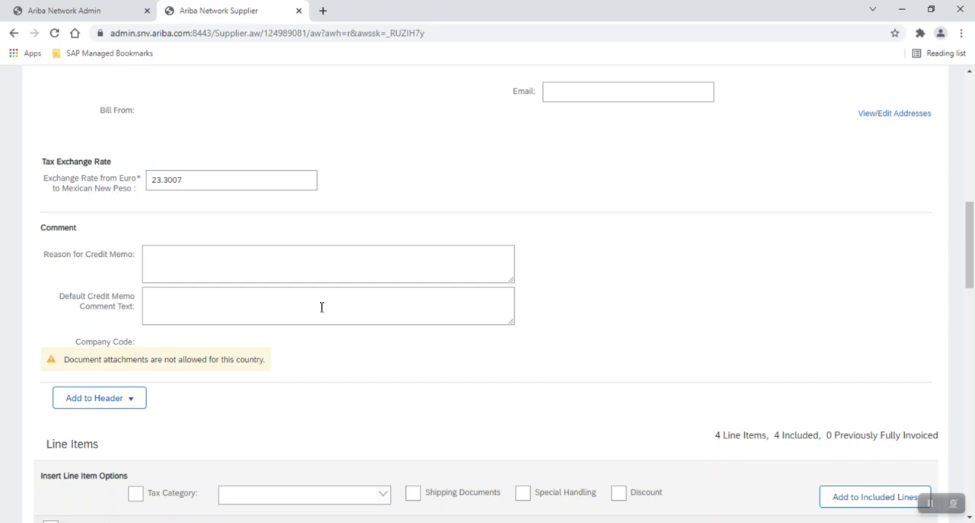
pyautogui.scroll(-1, 425, 379)
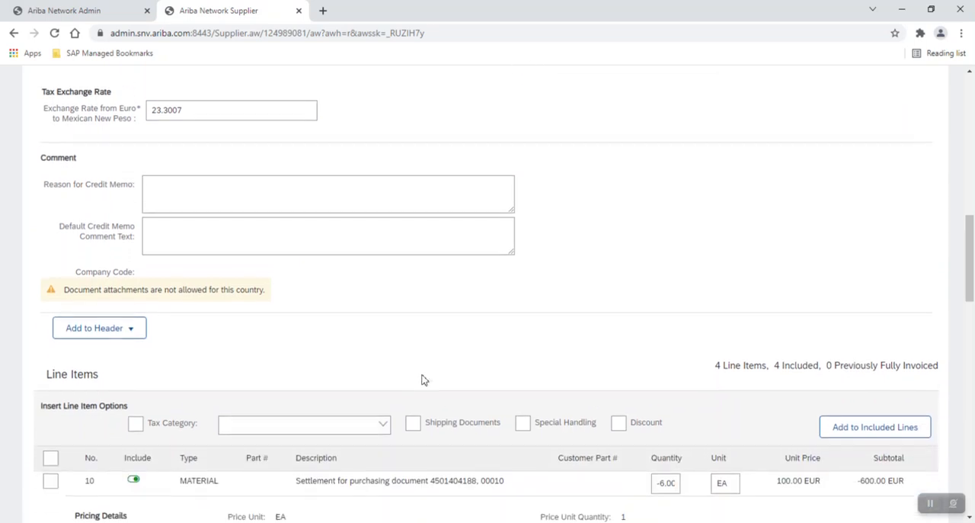
pyautogui.scroll(-1, 424, 379)
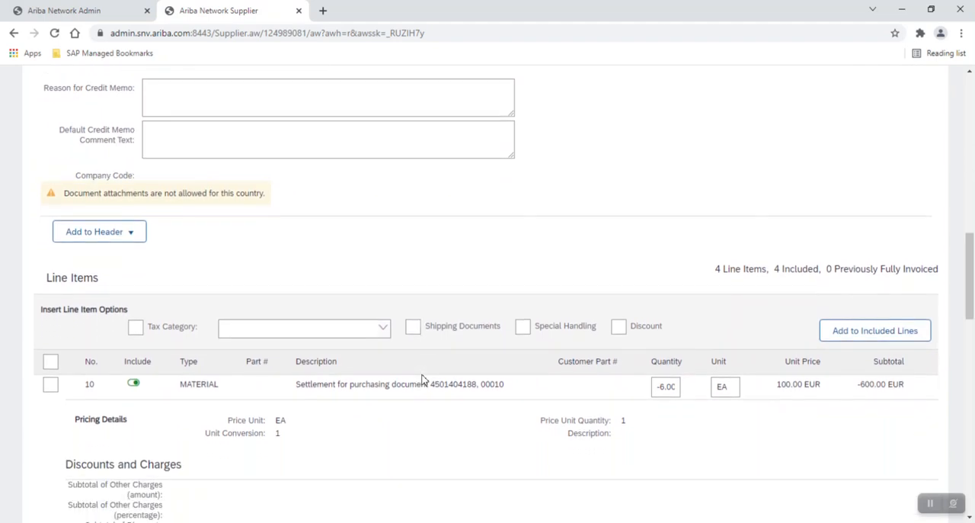
pyautogui.scroll(-1, 424, 379)
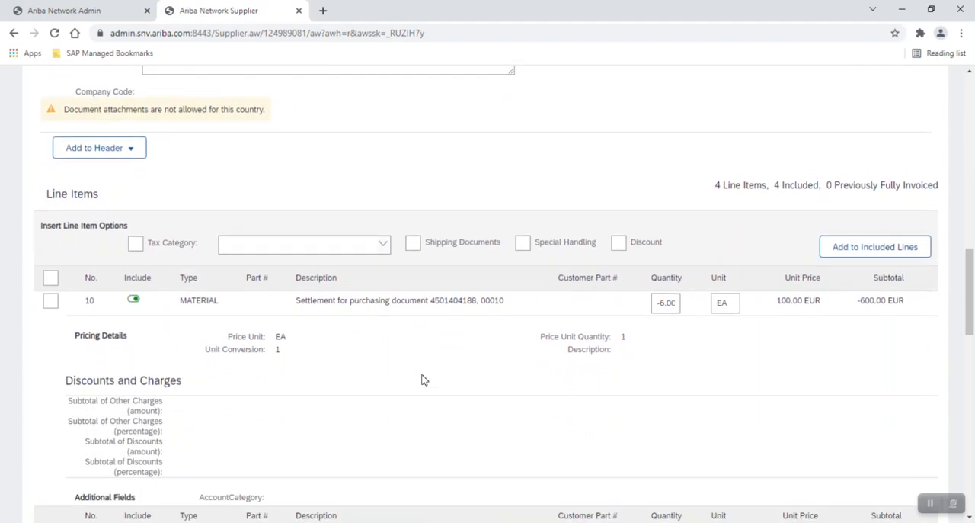
pyautogui.scroll(-1, 424, 380)
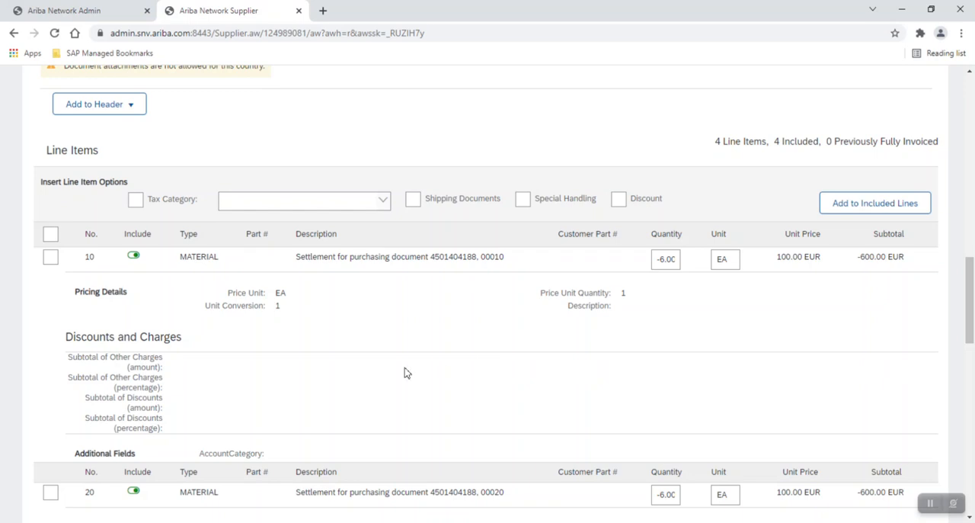
pyautogui.scroll(-5, 404, 372)
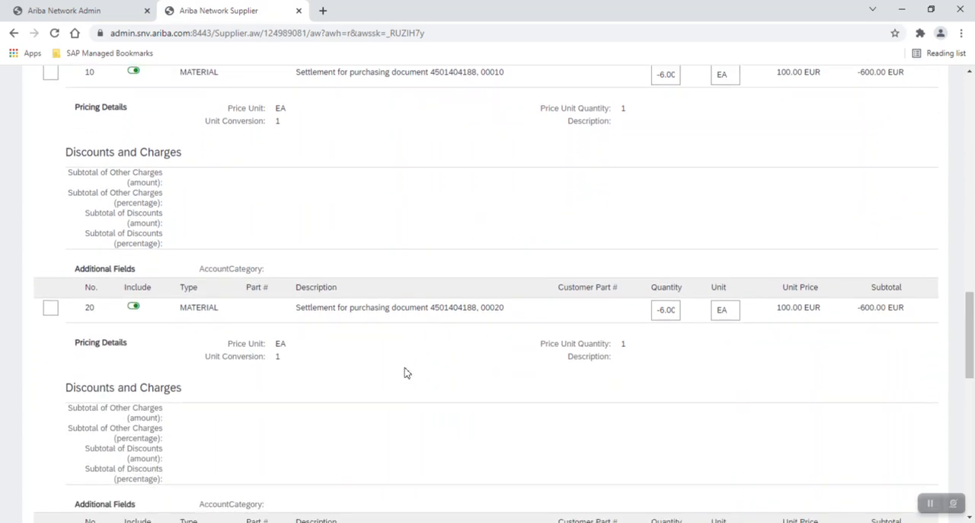
pyautogui.scroll(-5, 404, 372)
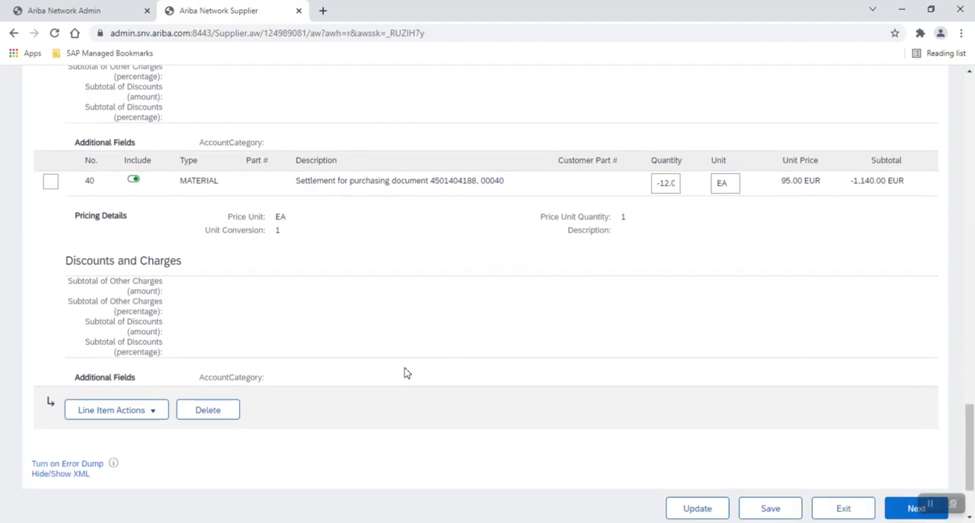
# Exclude line item 30 from the credit memo and proceed to the confirmation page.
pyautogui.scroll(3, 404, 372)
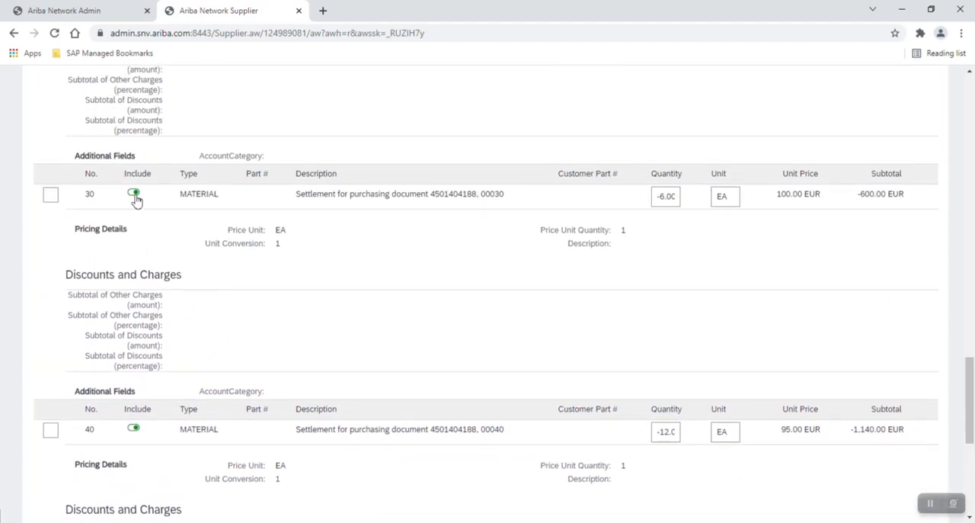
pyautogui.click(134, 194)
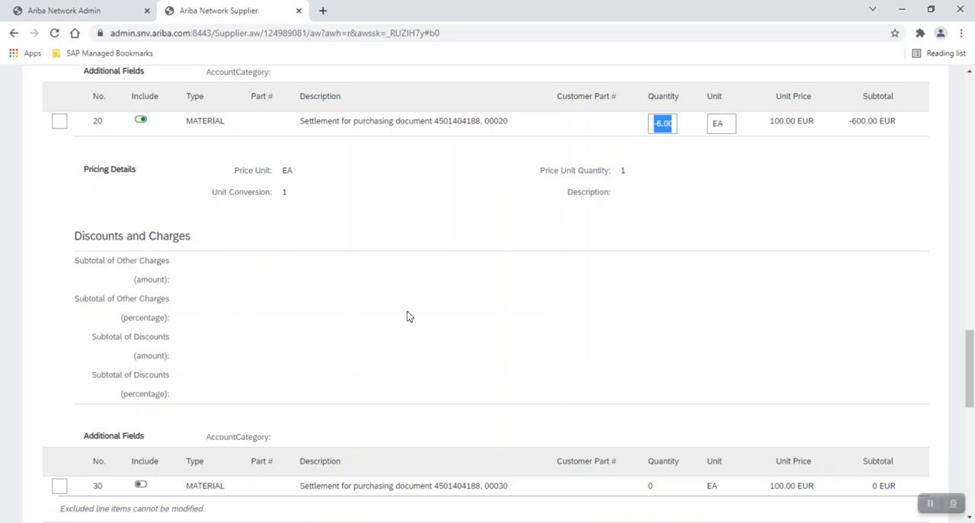
pyautogui.scroll(-2, 407, 316)
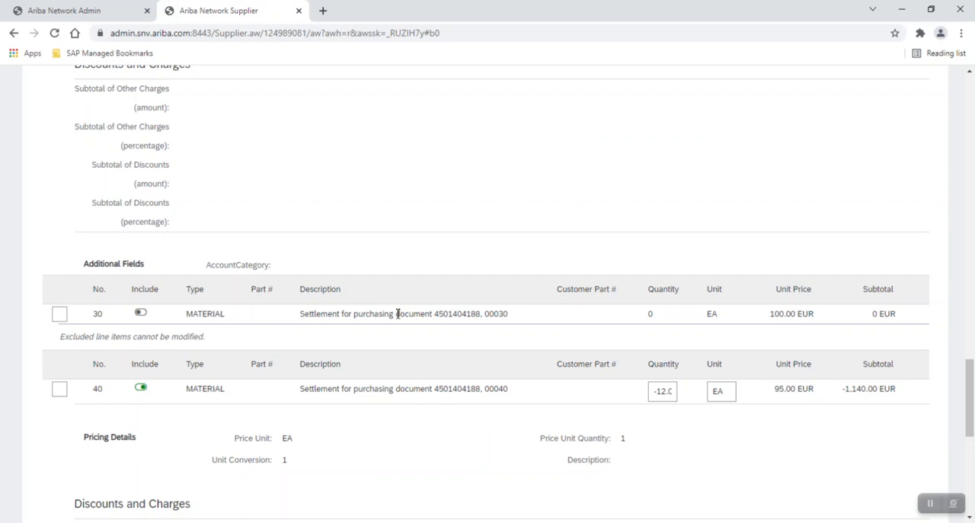
pyautogui.scroll(-2, 397, 313)
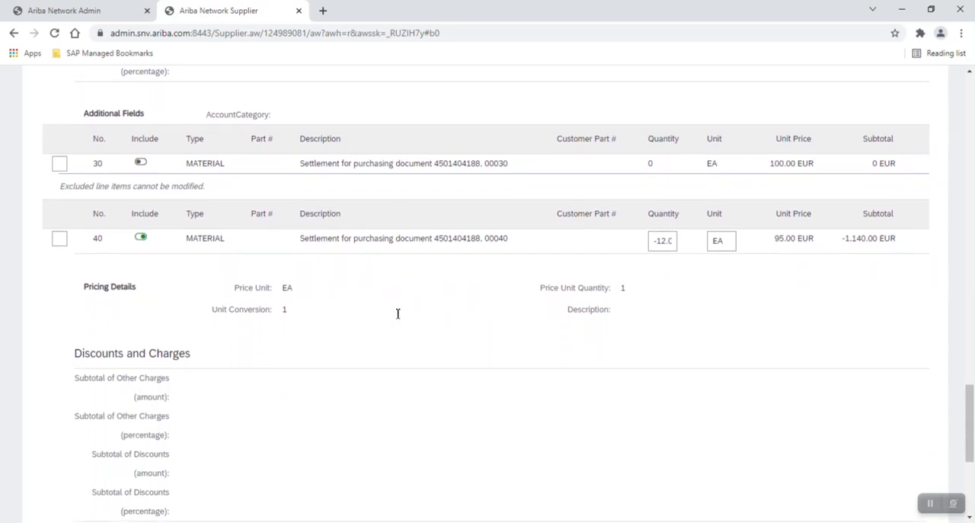
pyautogui.scroll(-3, 397, 318)
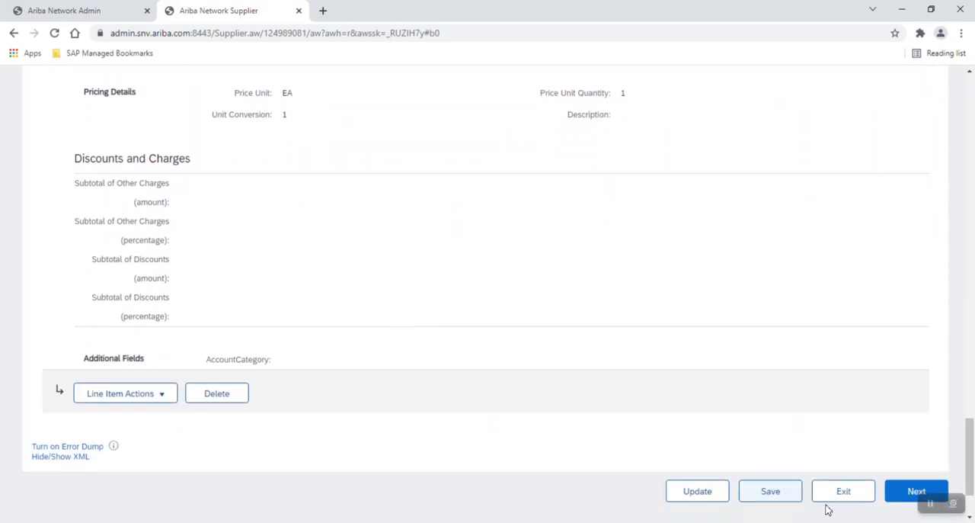
pyautogui.click(897, 498)
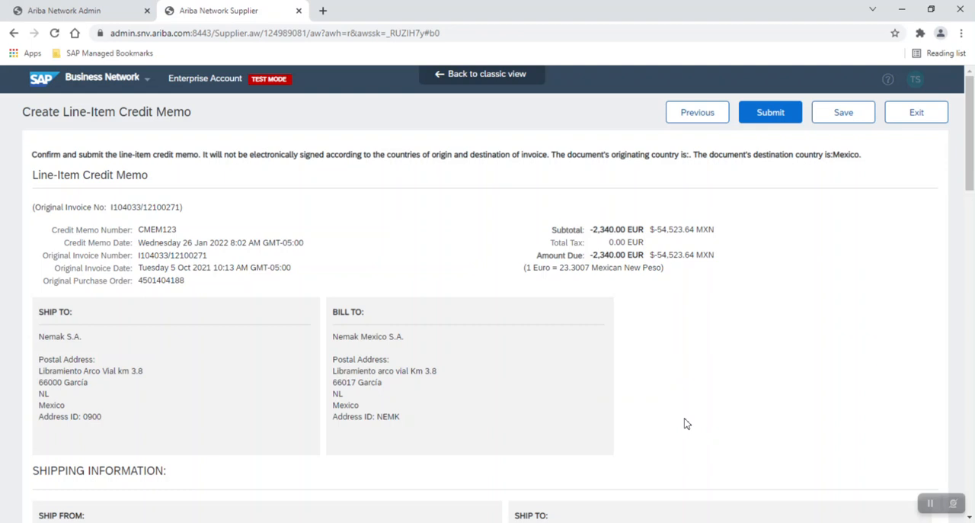
# Review the credit memo's addresses, shipping information, included line items and summary before submission.
pyautogui.scroll(-5, 684, 423)
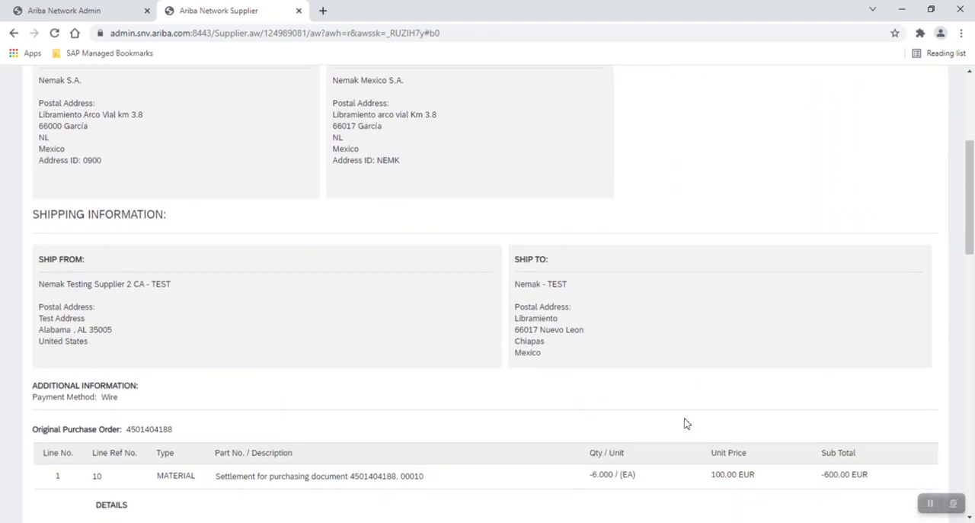
pyautogui.scroll(-5, 685, 424)
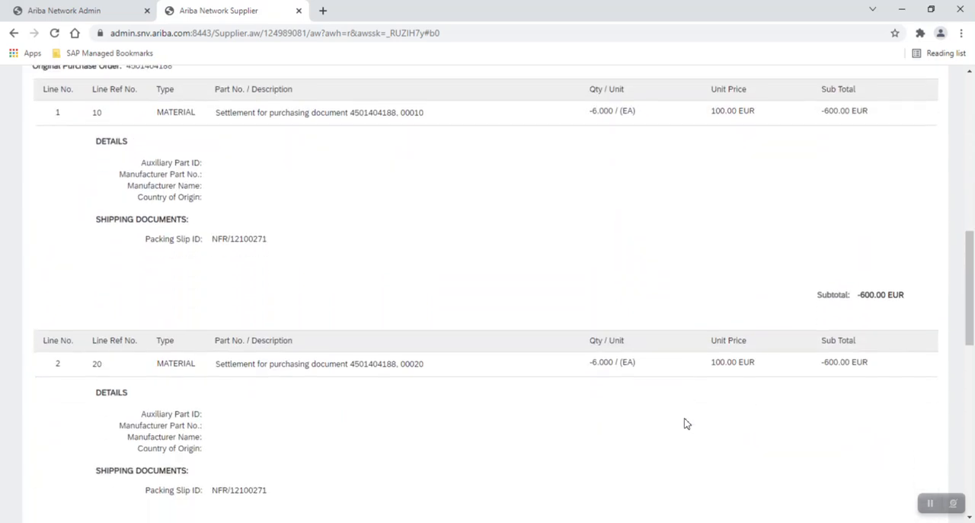
pyautogui.scroll(-7, 684, 423)
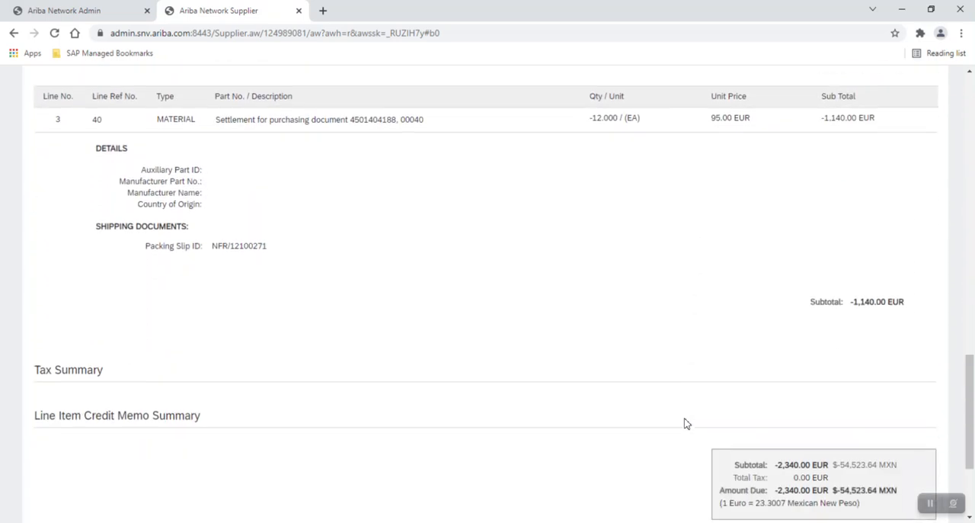
pyautogui.scroll(-3, 684, 424)
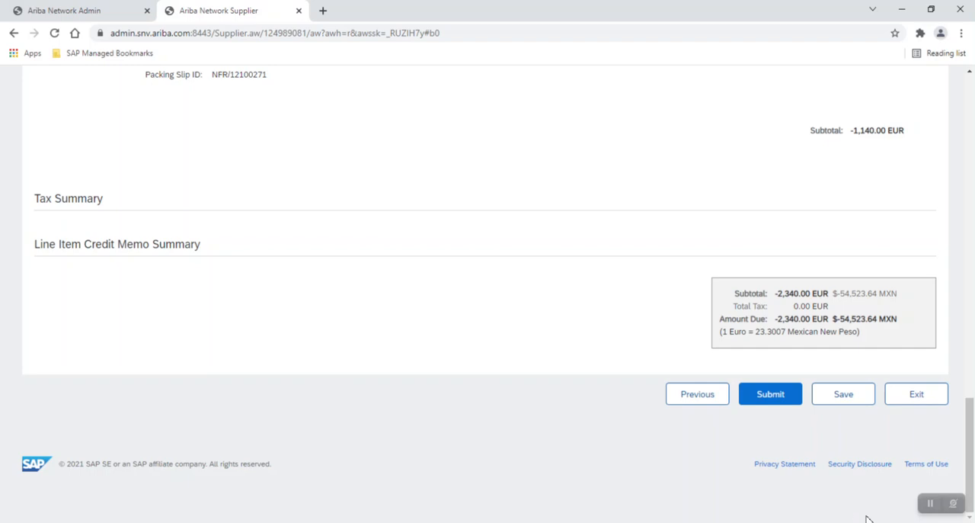
pyautogui.click(929, 503)
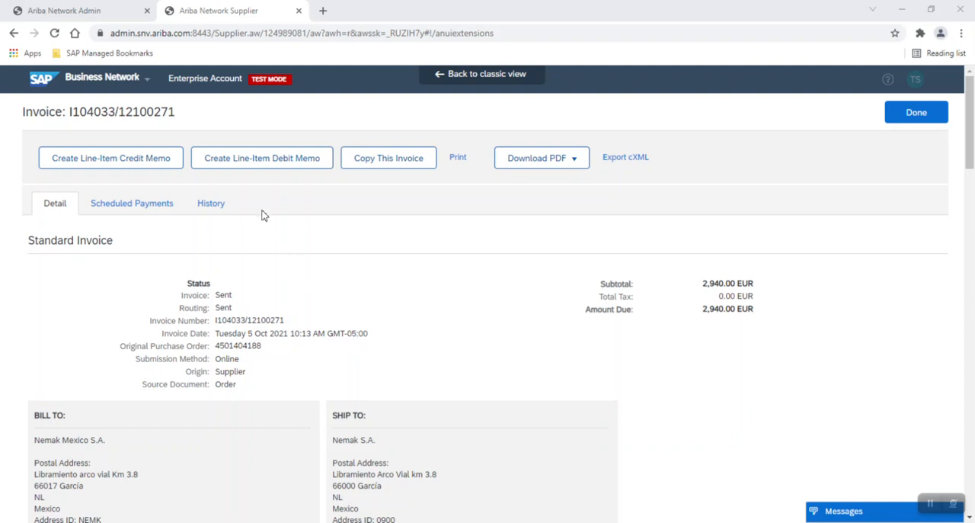
# Start a line-item debit memo for the same invoice and enter DMEM123 as its debit memo number.
pyautogui.click(272, 167)
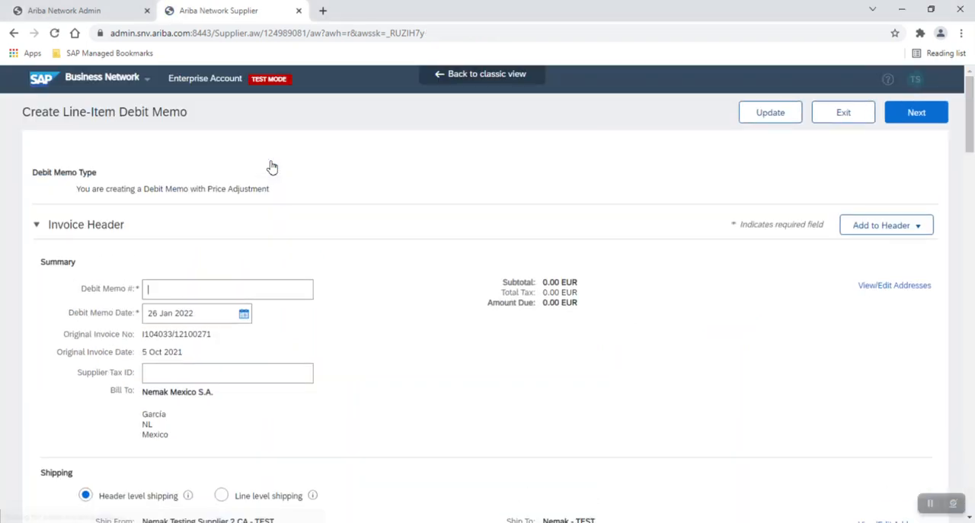
pyautogui.click(199, 288)
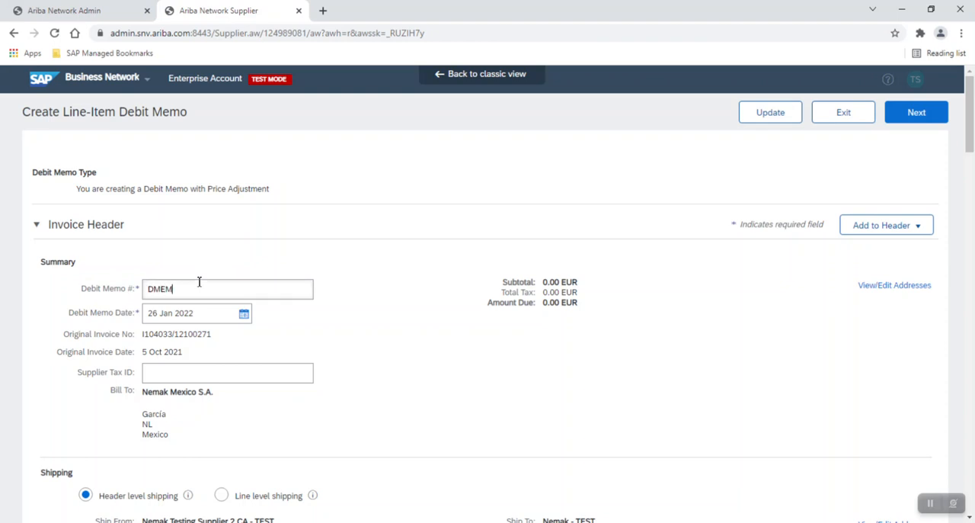
pyautogui.write('DMEM123')
pyautogui.scroll(-3, 327, 324)
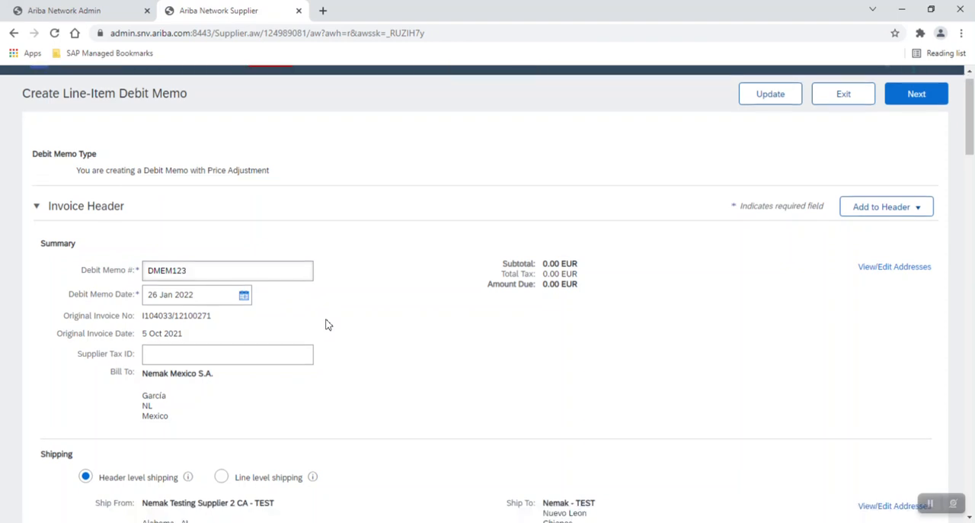
pyautogui.scroll(-1, 326, 324)
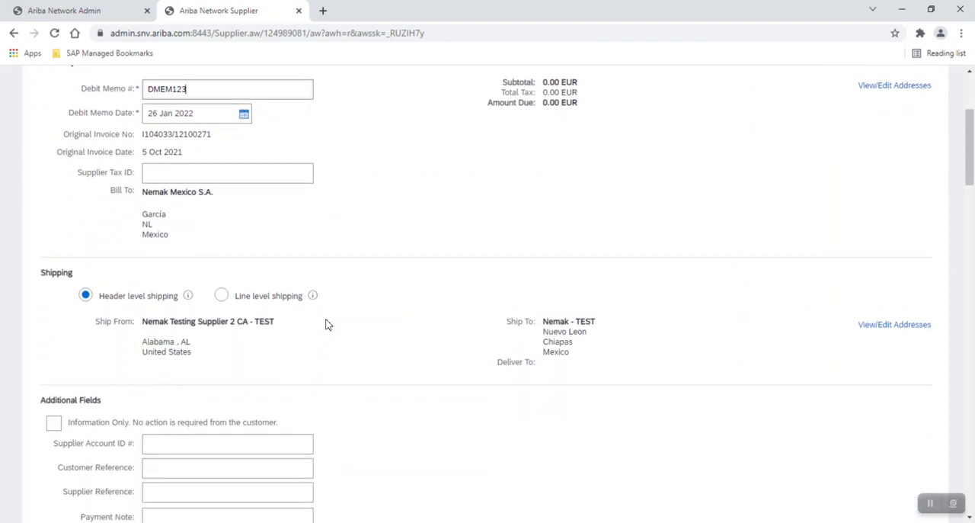
# Review the debit memo form's header, shipping, additional fields, tax exchange rate and line item sections.
pyautogui.scroll(3, 326, 324)
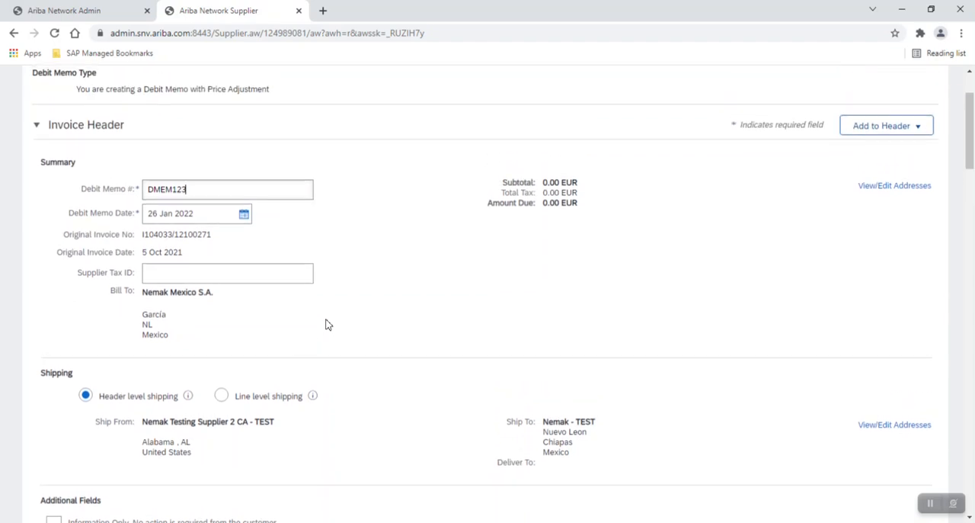
pyautogui.scroll(-6, 326, 324)
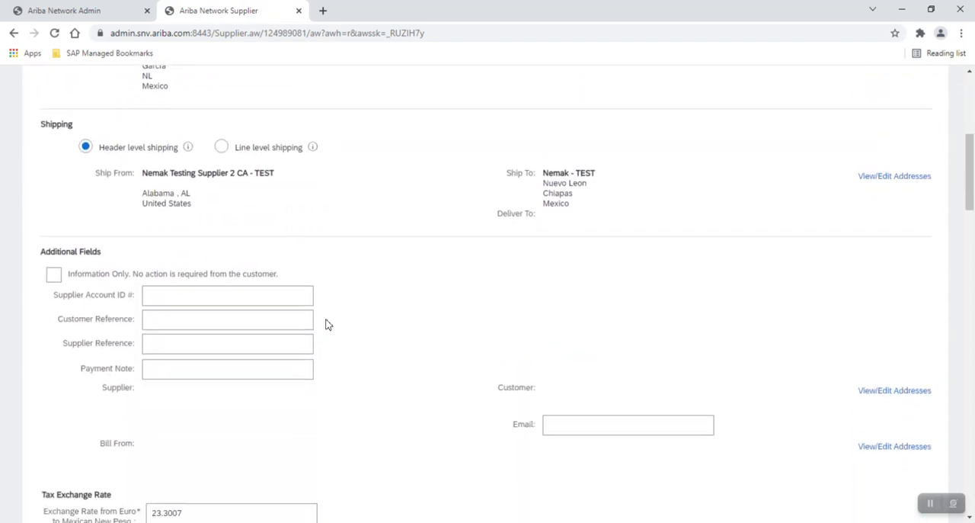
pyautogui.scroll(-2, 326, 324)
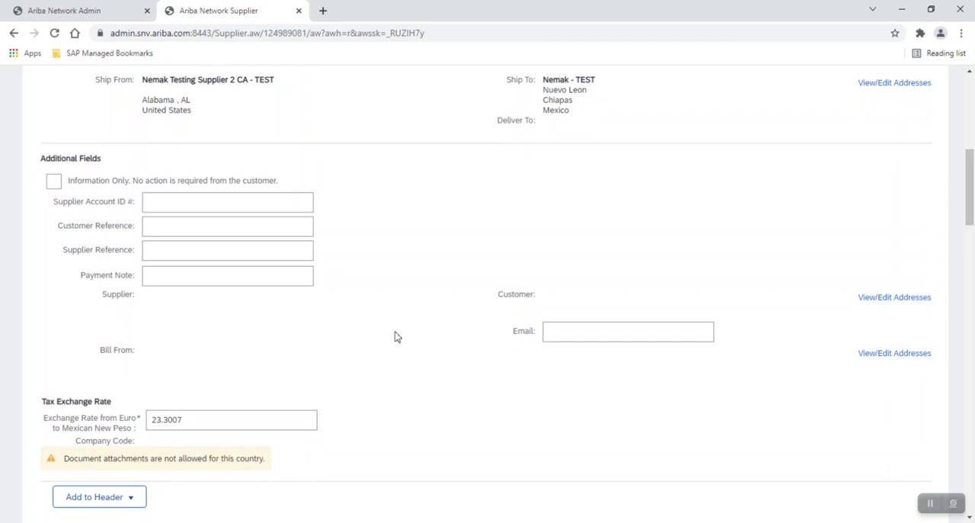
pyautogui.scroll(-4, 394, 336)
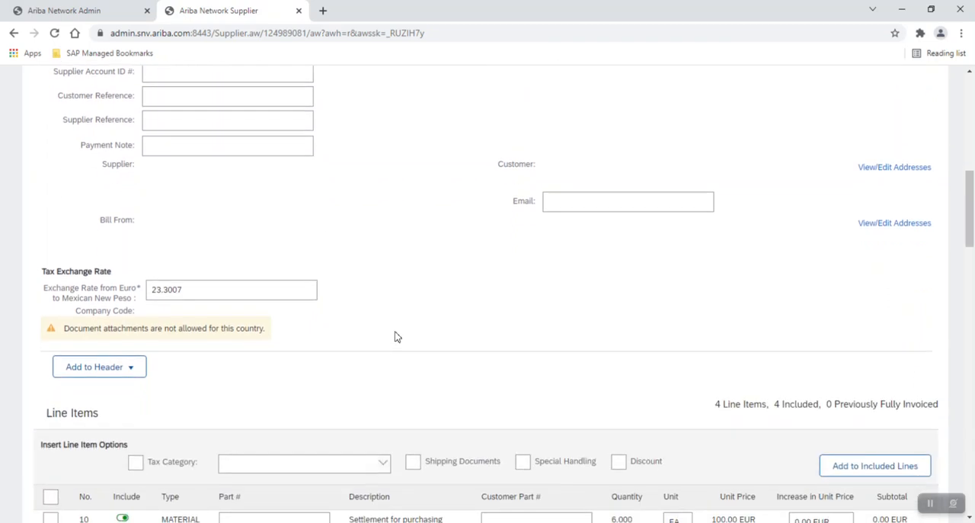
pyautogui.scroll(-2, 394, 336)
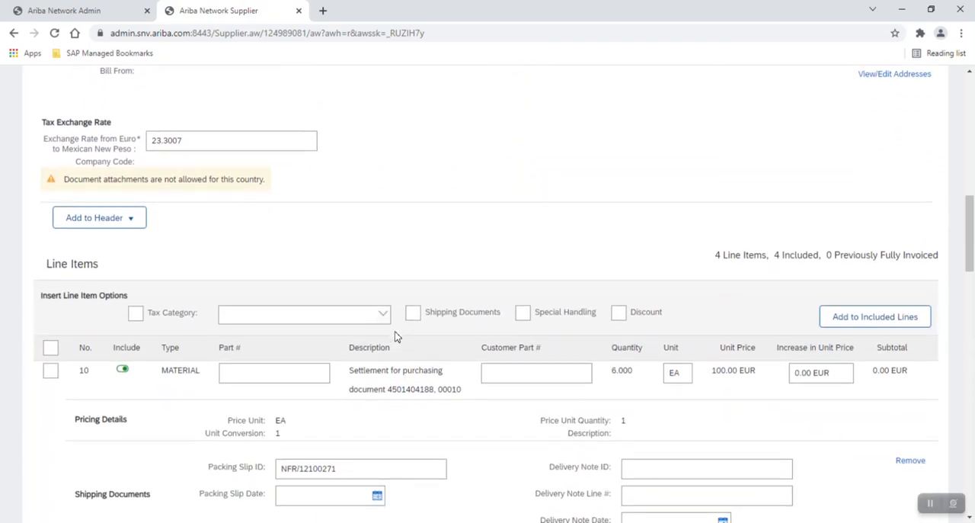
pyautogui.scroll(-2, 395, 337)
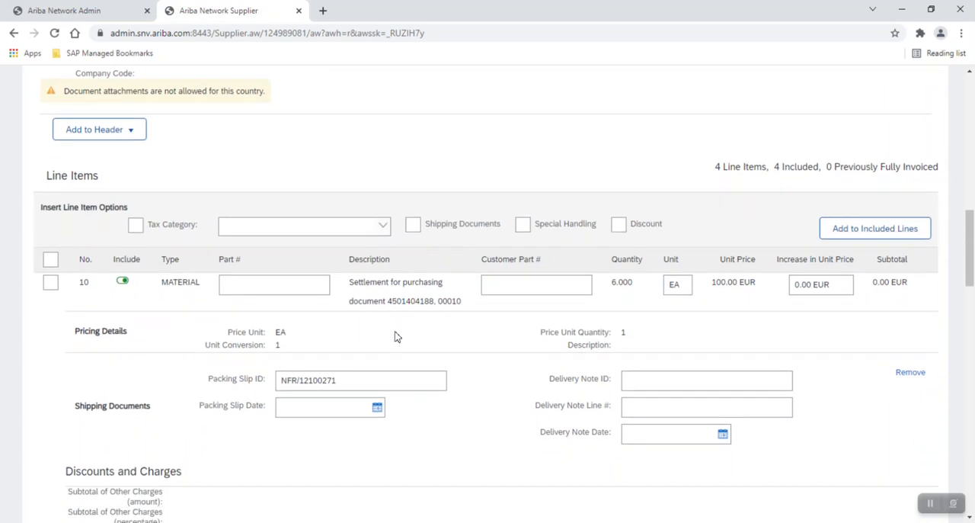
pyautogui.scroll(-3, 395, 337)
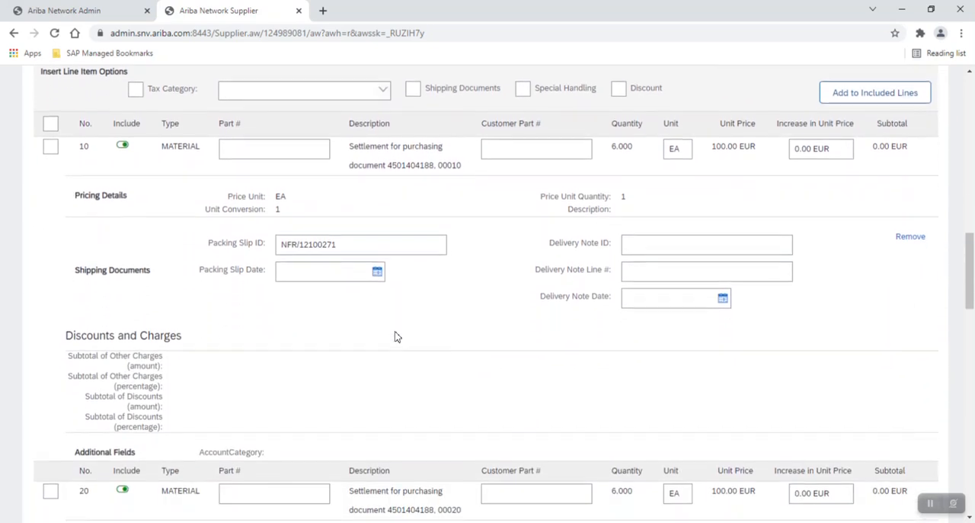
pyautogui.scroll(-1, 395, 337)
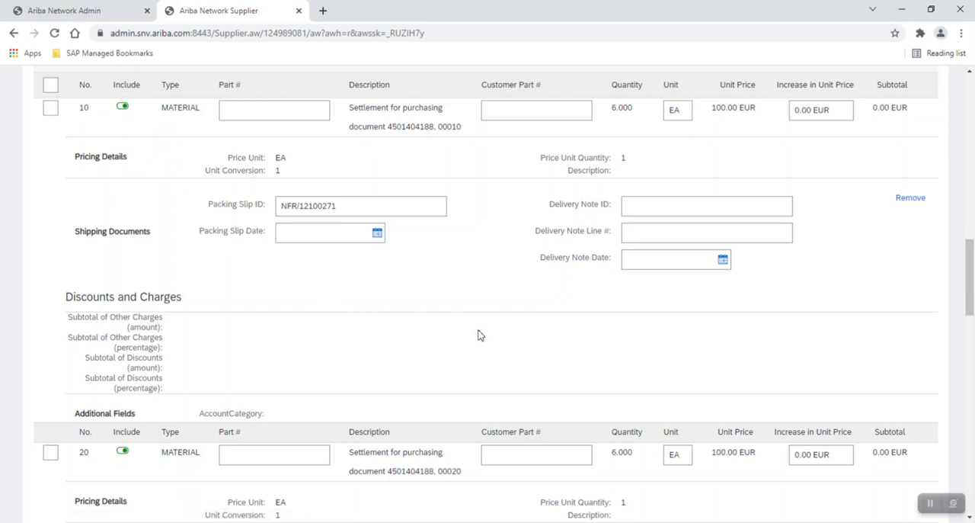
pyautogui.scroll(-3, 479, 335)
pyautogui.scroll(-2, 479, 335)
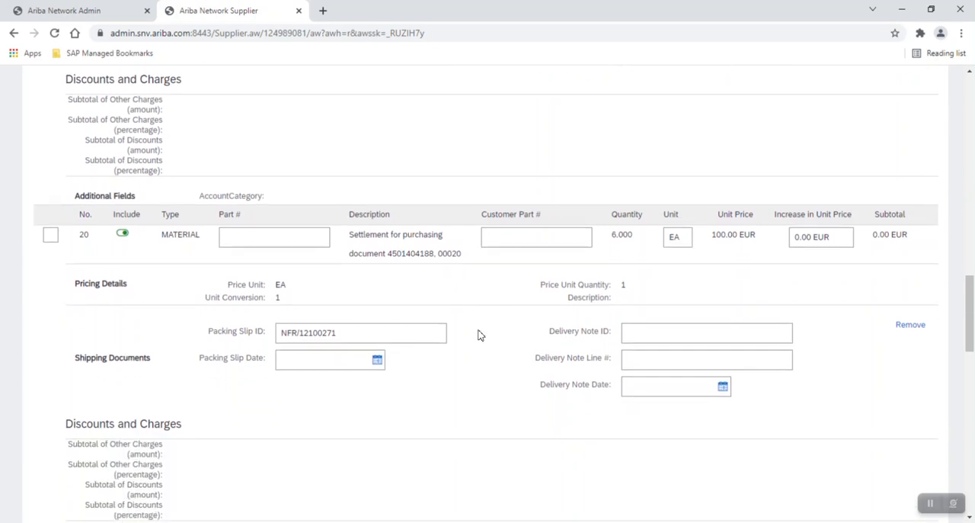
pyautogui.scroll(-8, 478, 335)
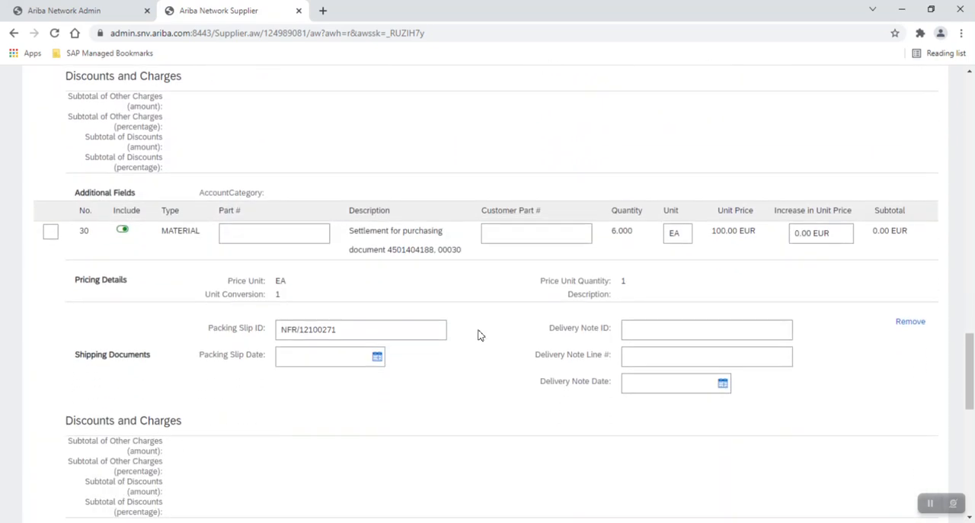
# Exclude line item 40 from the debit memo and proceed to the confirmation page.
pyautogui.scroll(-7, 478, 335)
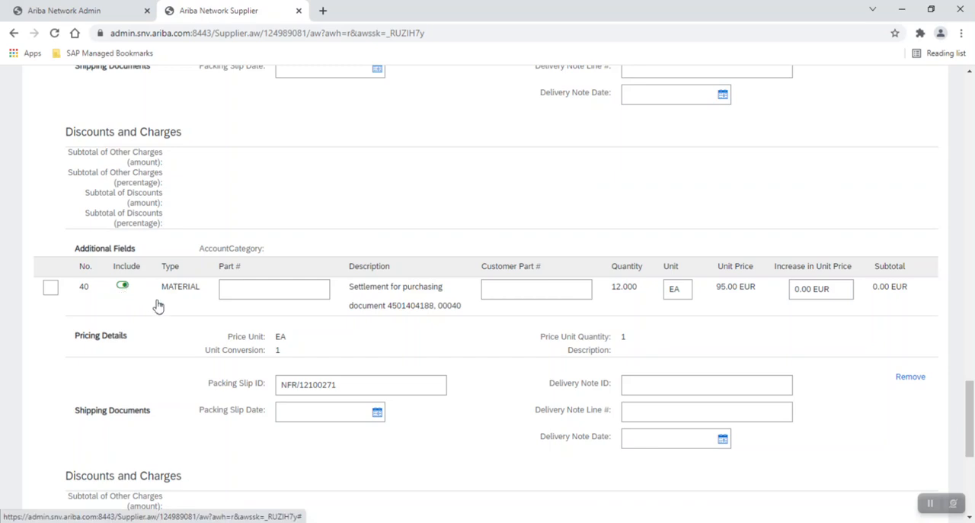
pyautogui.scroll(-5, 347, 337)
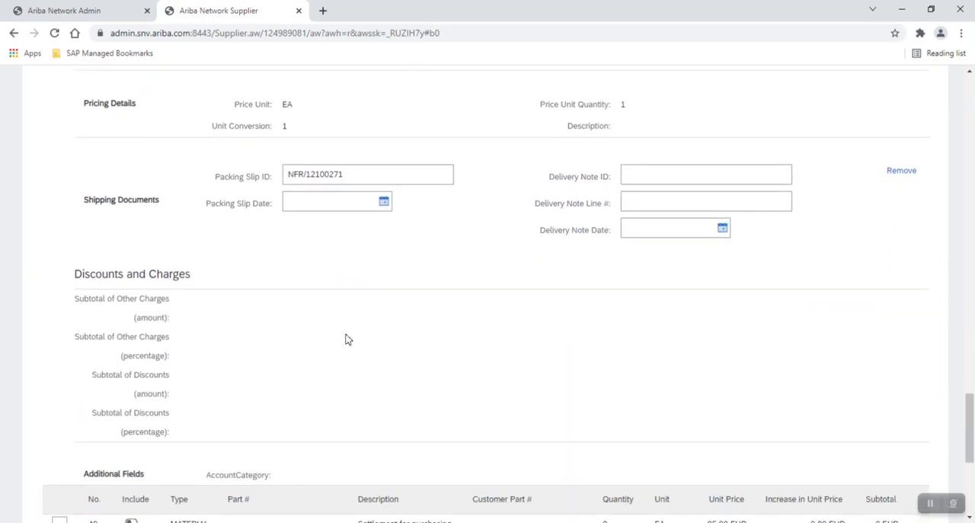
pyautogui.scroll(-3, 345, 339)
pyautogui.scroll(-3, 345, 339)
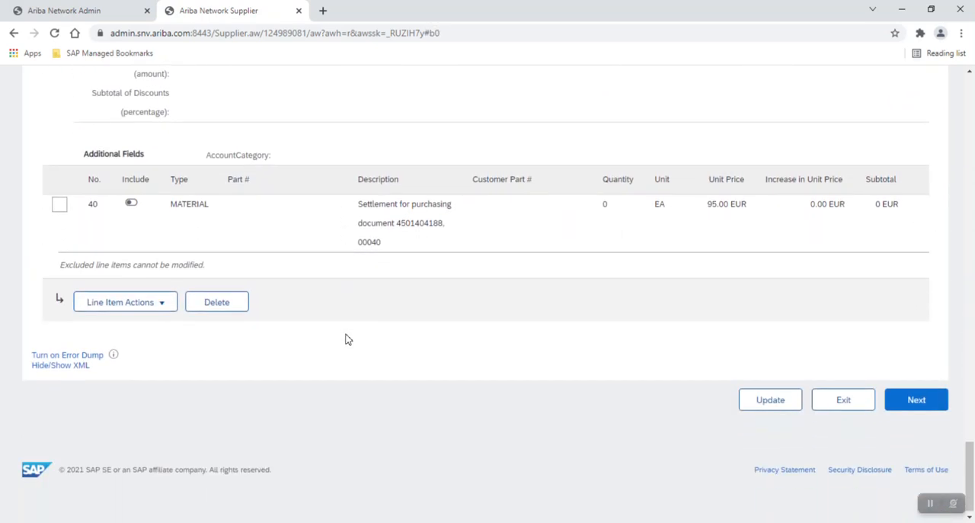
pyautogui.click(921, 405)
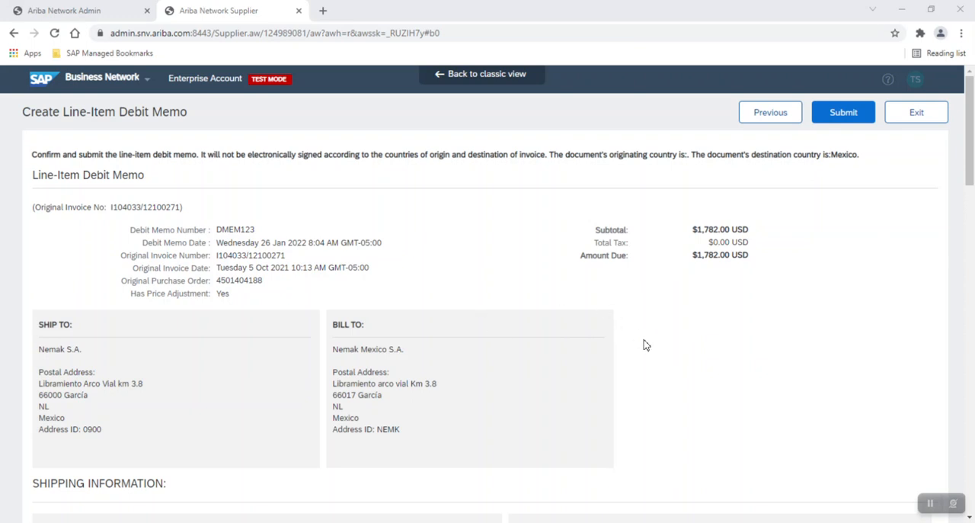
# Review the debit memo's addresses, shipping information, payment terms, included line items and summary before submission.
pyautogui.scroll(-6, 643, 345)
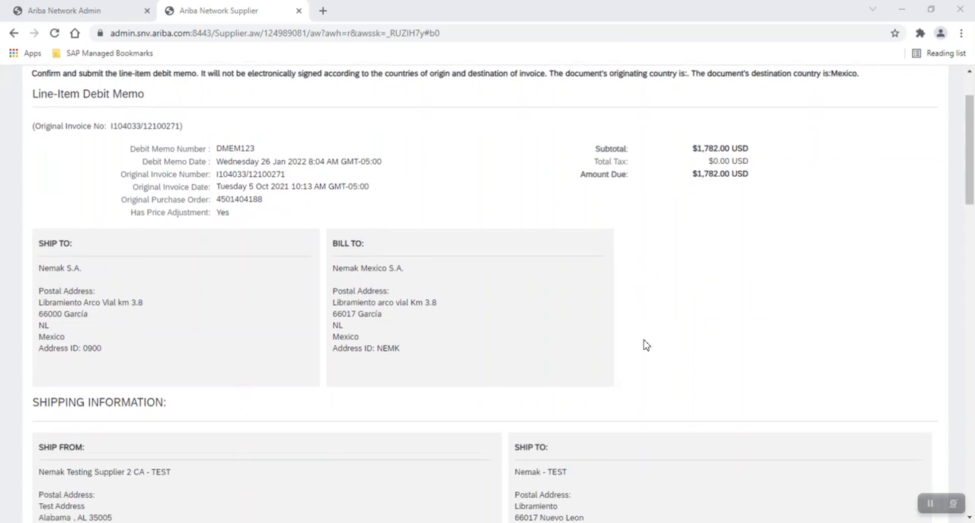
pyautogui.scroll(-2, 644, 345)
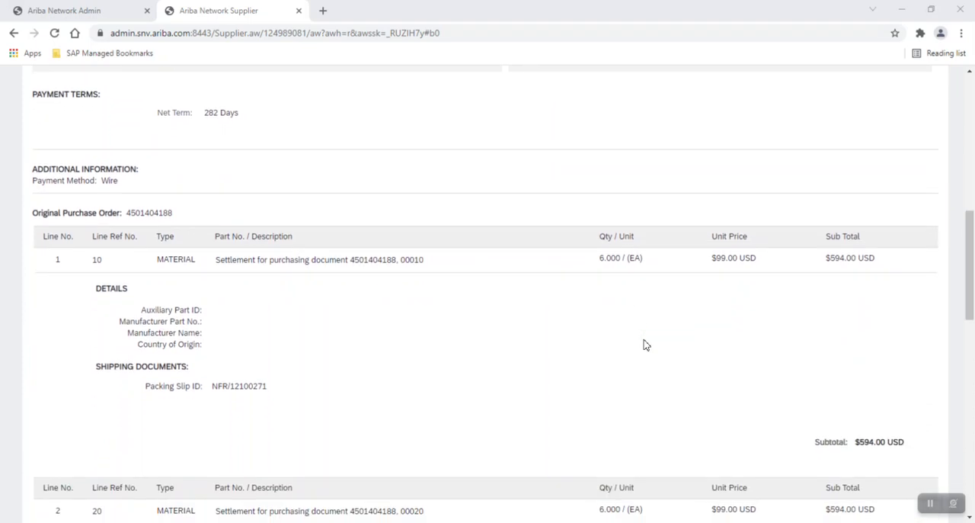
pyautogui.scroll(-4, 644, 345)
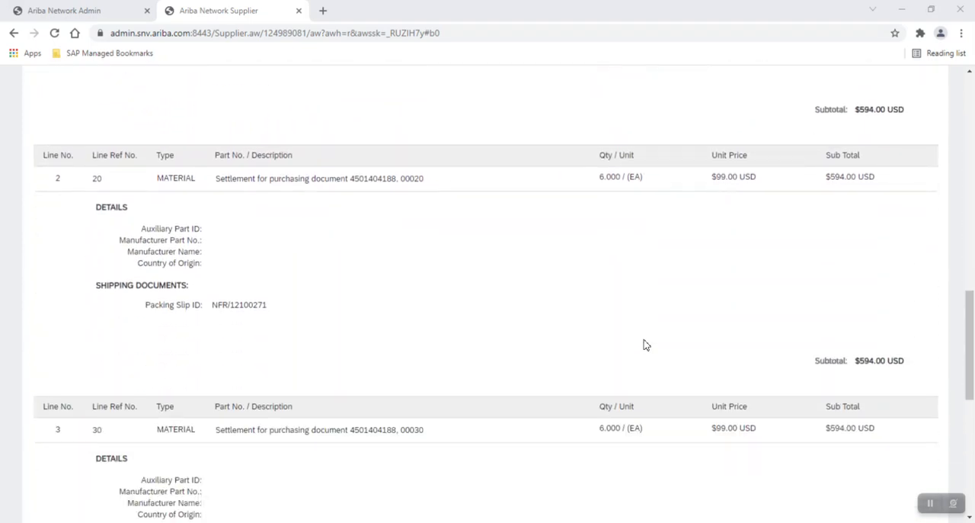
pyautogui.scroll(-5, 644, 345)
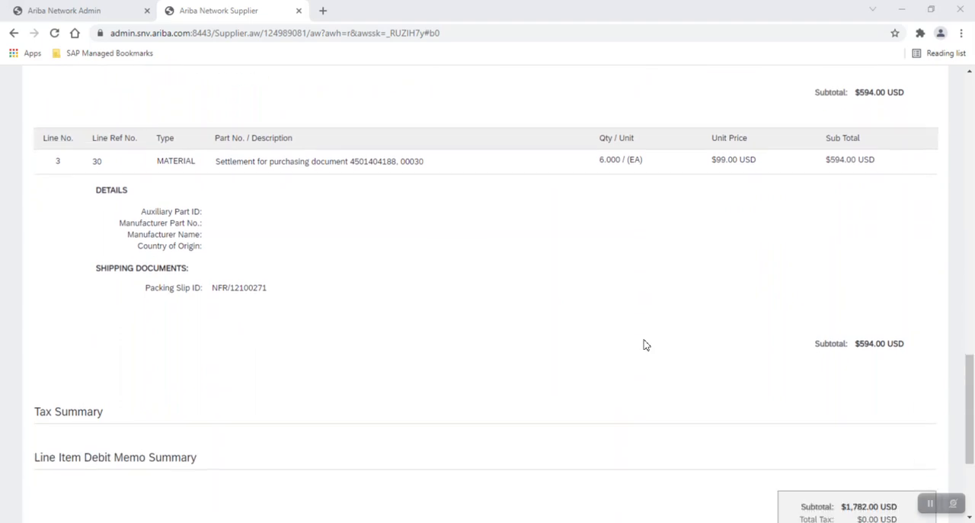
pyautogui.scroll(-1, 643, 345)
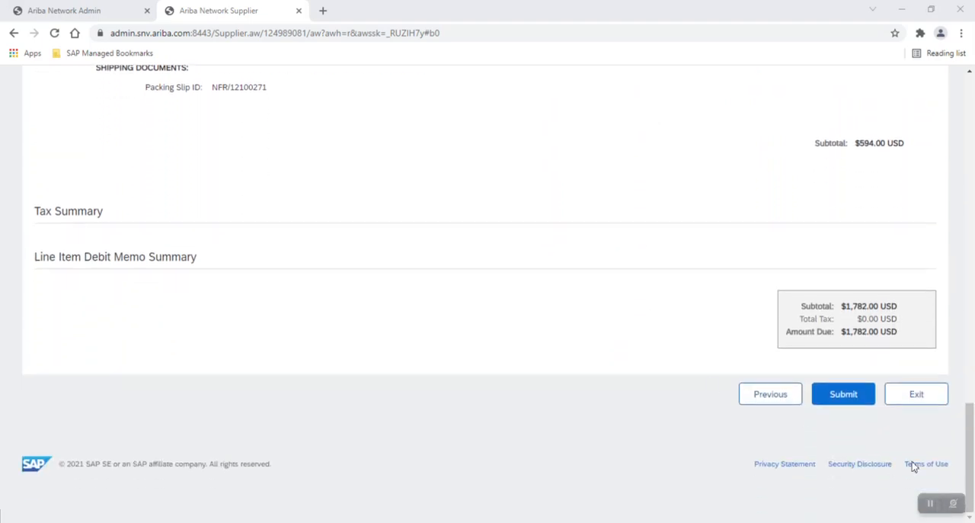